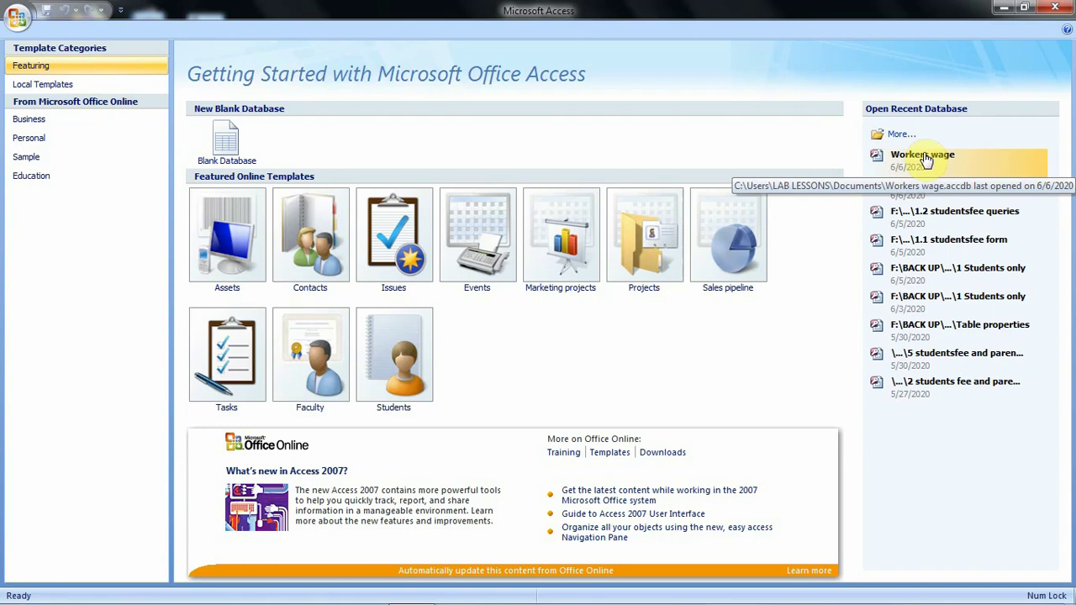
# - Open the Workers wage database, select the November table, and show the Create tools
pyautogui.click(925, 160)
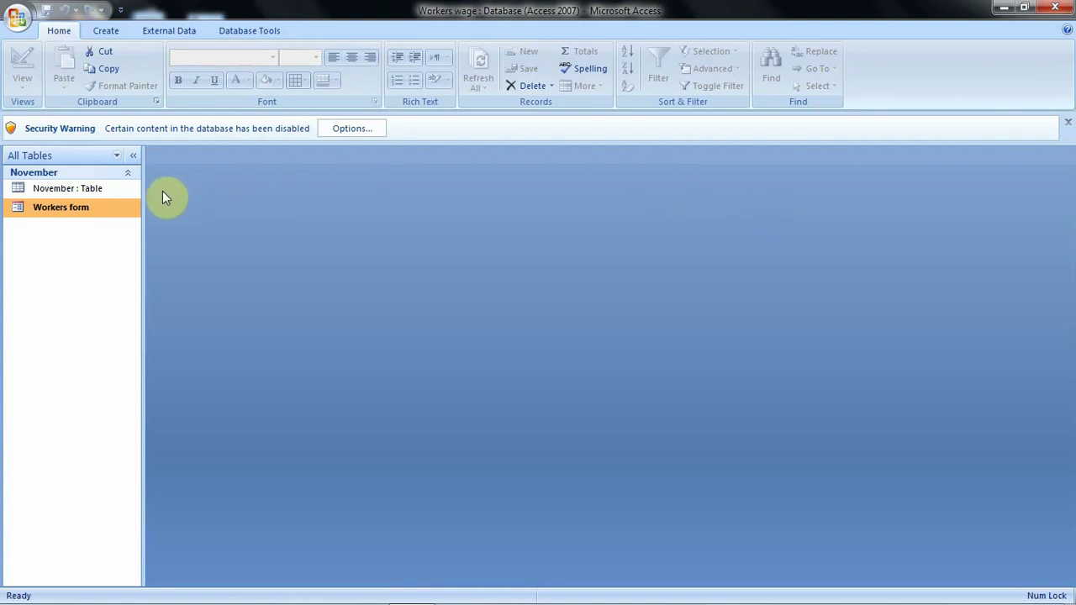
pyautogui.click(72, 190)
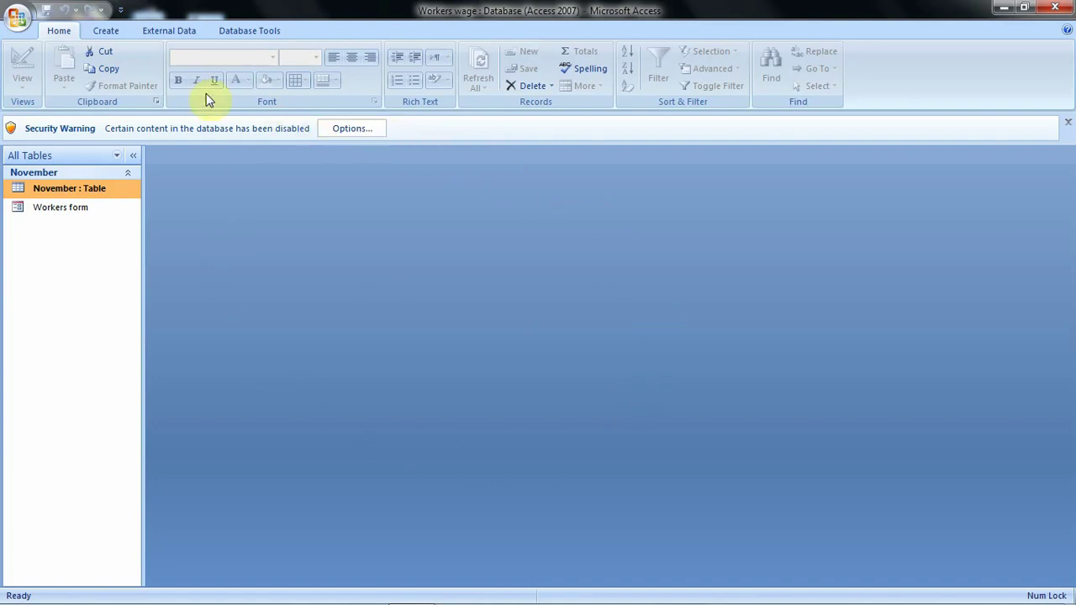
pyautogui.click(110, 32)
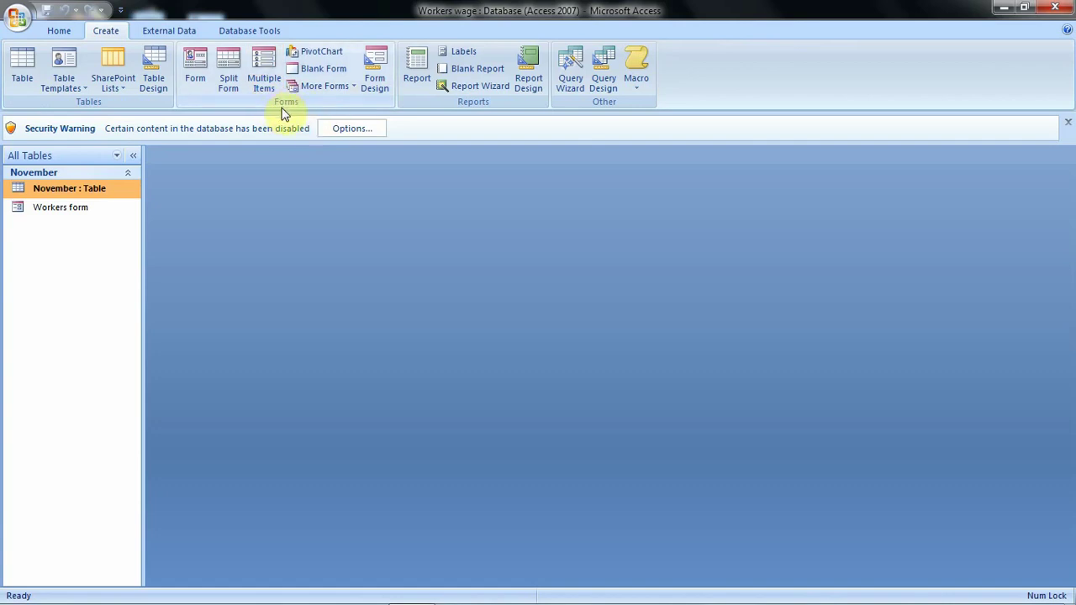
# - Generate a Split Form from the November table
pyautogui.click(234, 60)
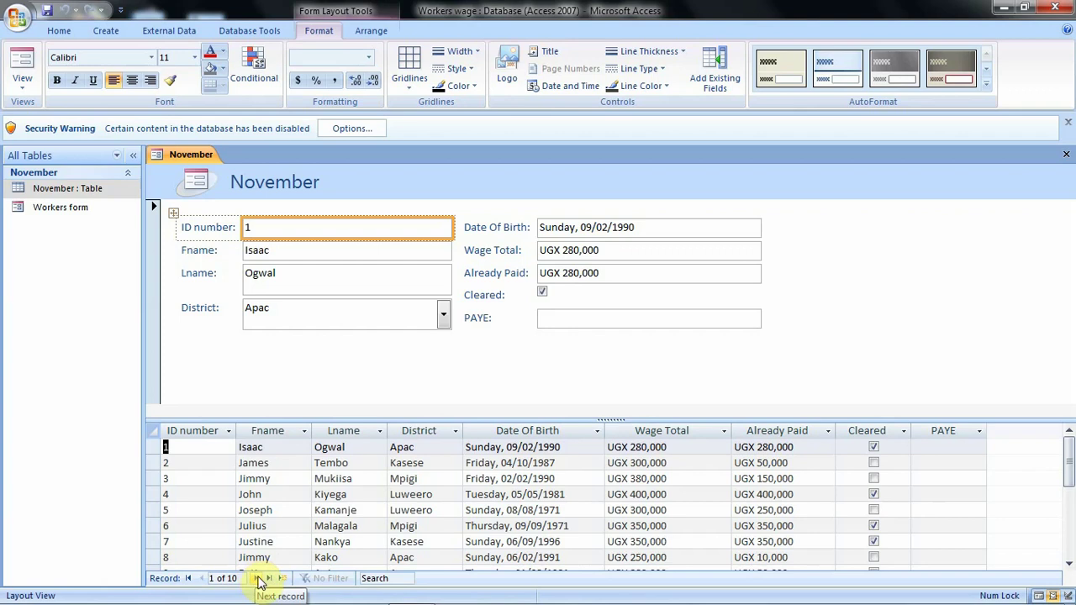
pyautogui.click(261, 579)
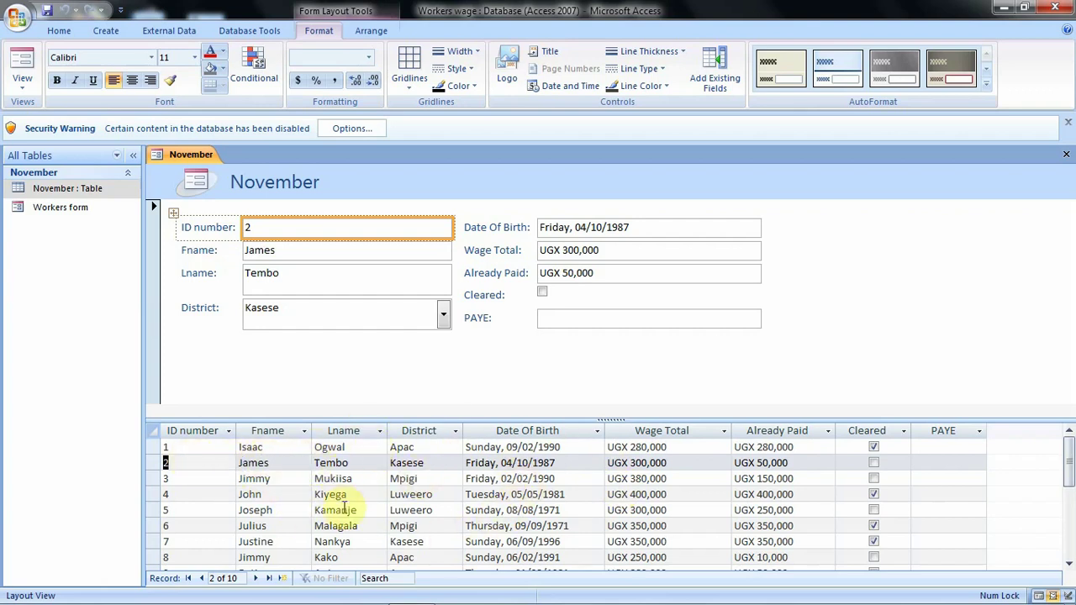
pyautogui.click(255, 580)
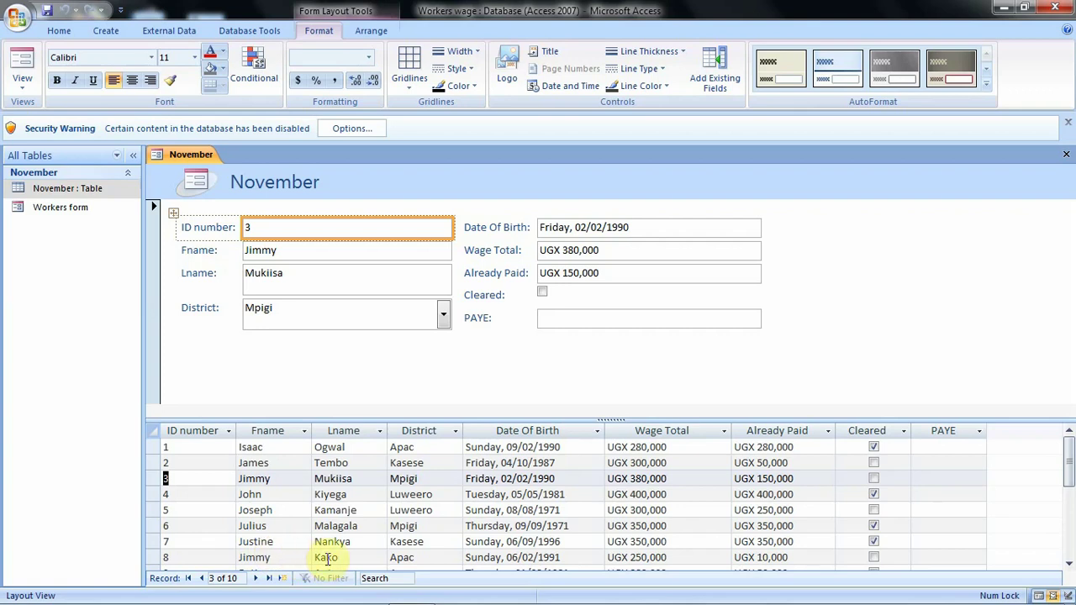
pyautogui.click(258, 579)
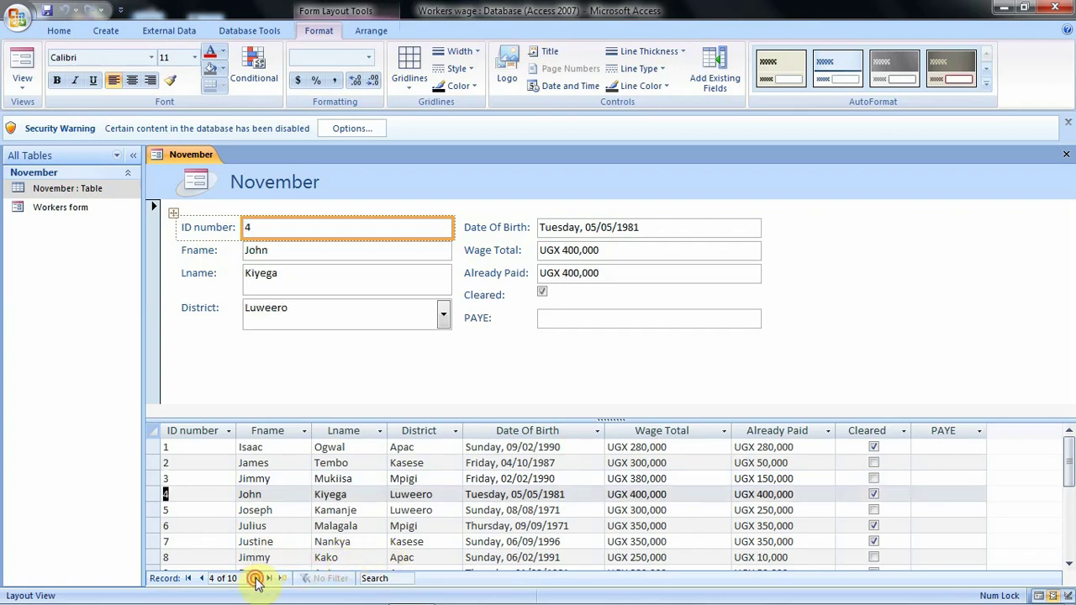
pyautogui.click(257, 579)
pyautogui.click(257, 579)
pyautogui.click(257, 579)
pyautogui.click(258, 579)
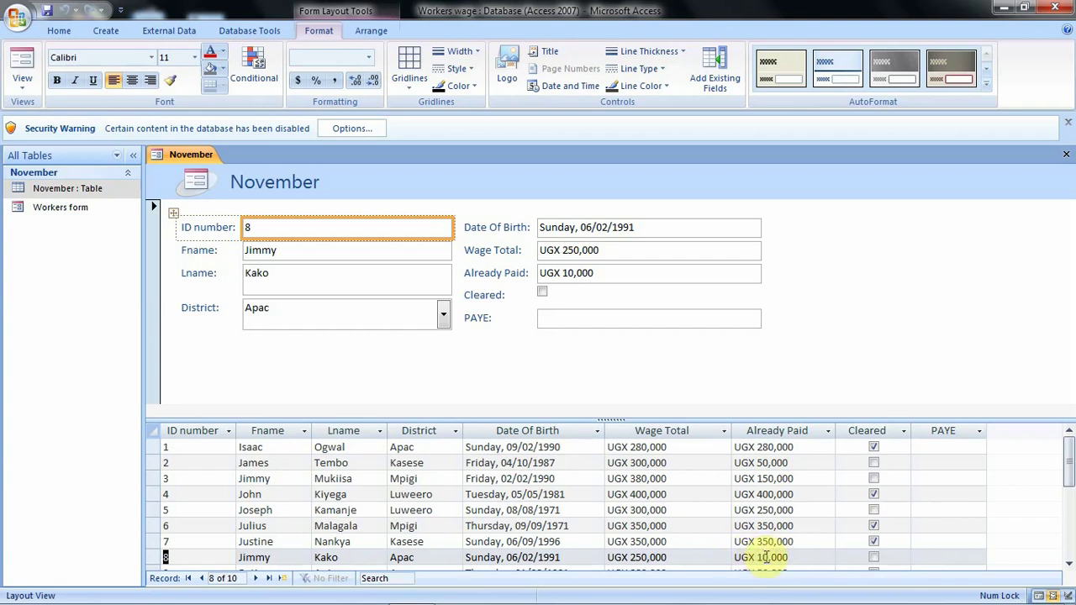
pyautogui.click(796, 557)
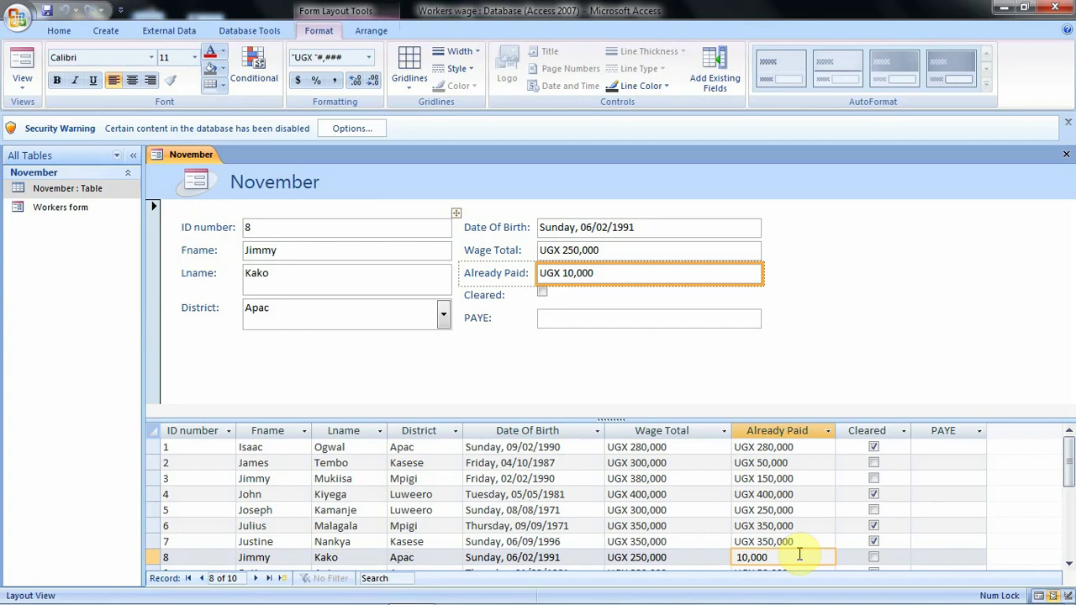
pyautogui.press('BackSpace')
pyautogui.press('BackSpace')
pyautogui.press('BackSpace')
pyautogui.press('BackSpace')
pyautogui.write('00000')
pyautogui.click(879, 333)
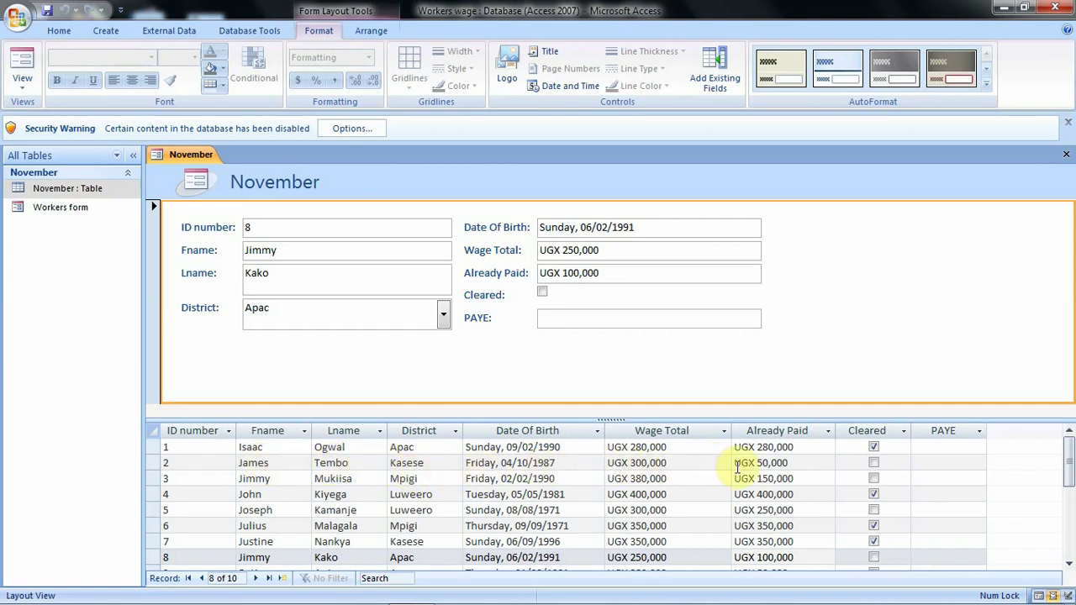
pyautogui.click(800, 463)
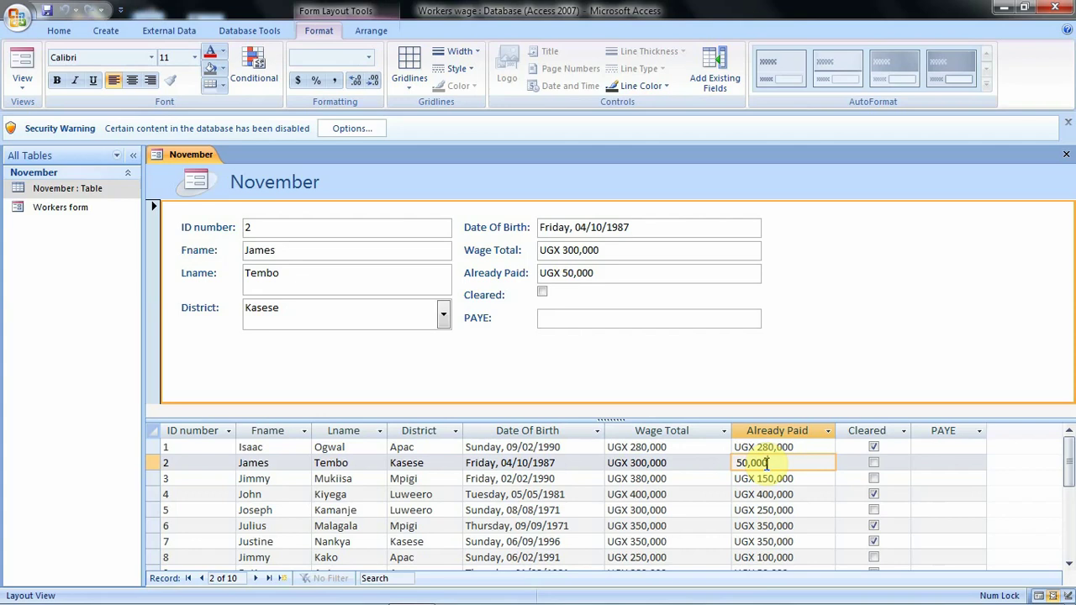
pyautogui.press('BackSpace')
pyautogui.press('BackSpace')
pyautogui.press('BackSpace')
pyautogui.press('BackSpace')
pyautogui.press('BackSpace')
pyautogui.press('BackSpace')
pyautogui.write('15')
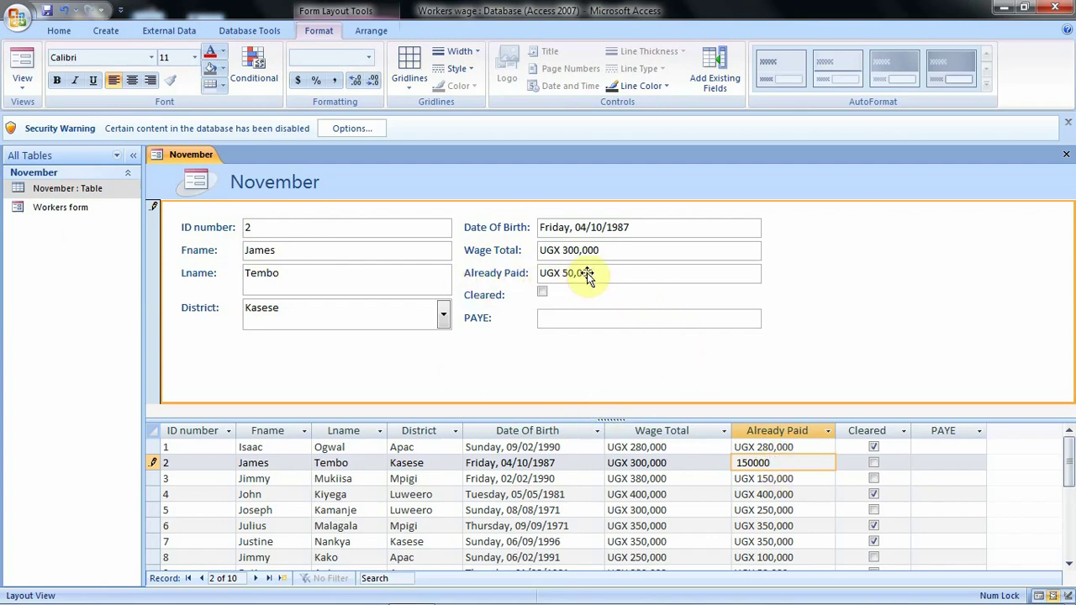
pyautogui.click(898, 312)
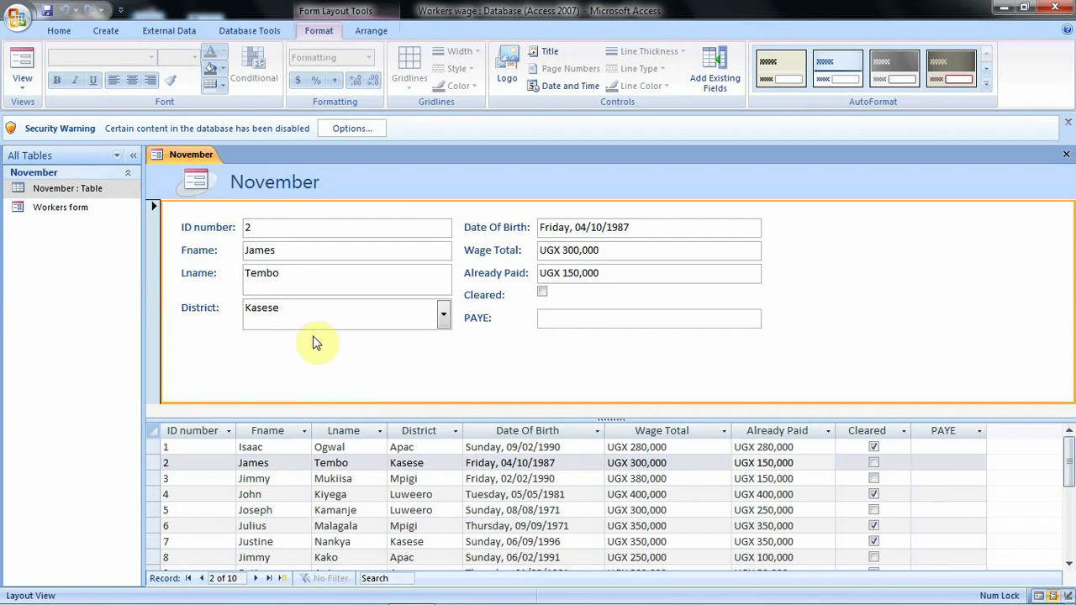
# - Save the new split form, bringing up the Save As dialog proposing November
pyautogui.click(27, 91)
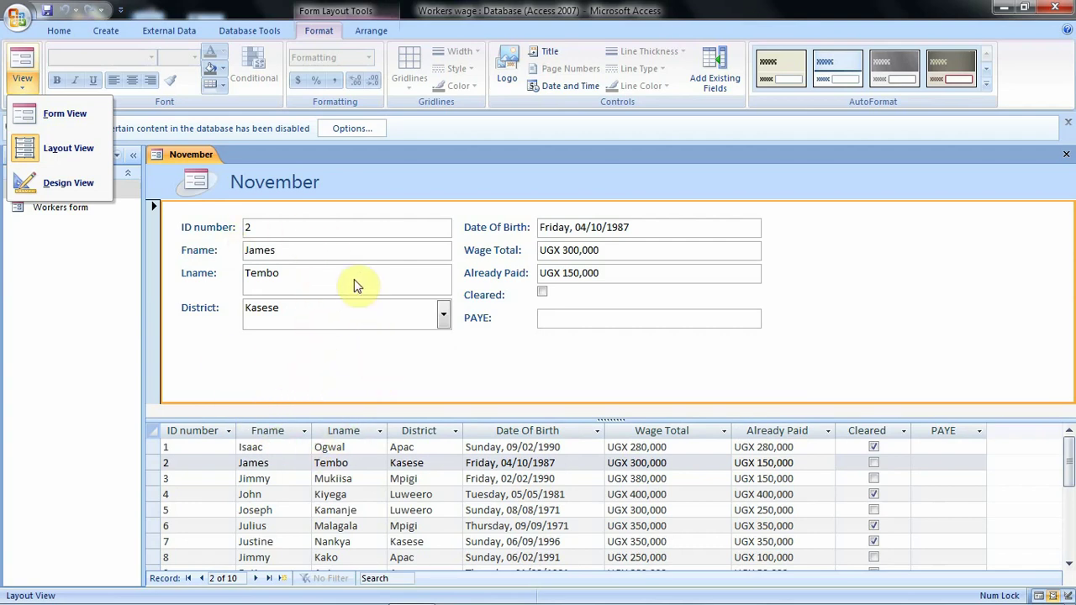
pyautogui.click(196, 156)
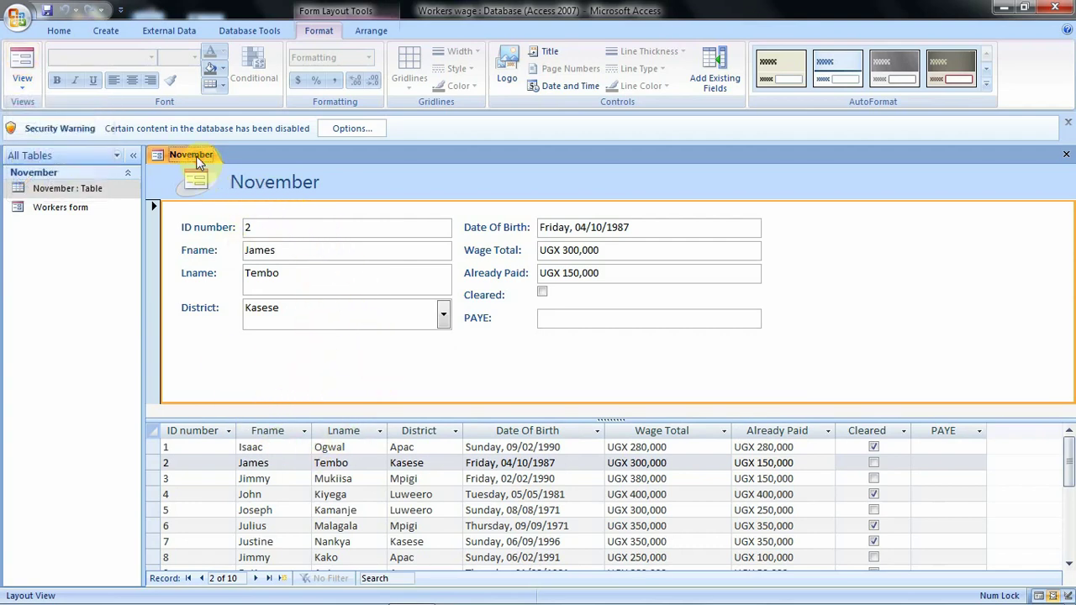
pyautogui.click(47, 10)
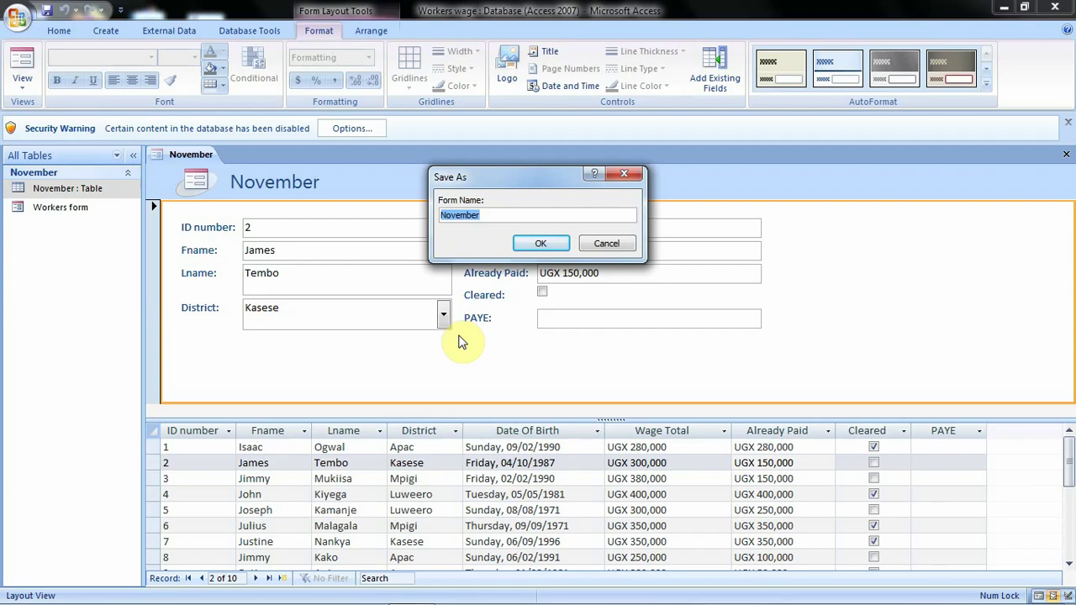
# - Name the form 'Split form for workers' in the Save As dialog and confirm
pyautogui.press('BackSpace')
pyautogui.write('Split form for workers')
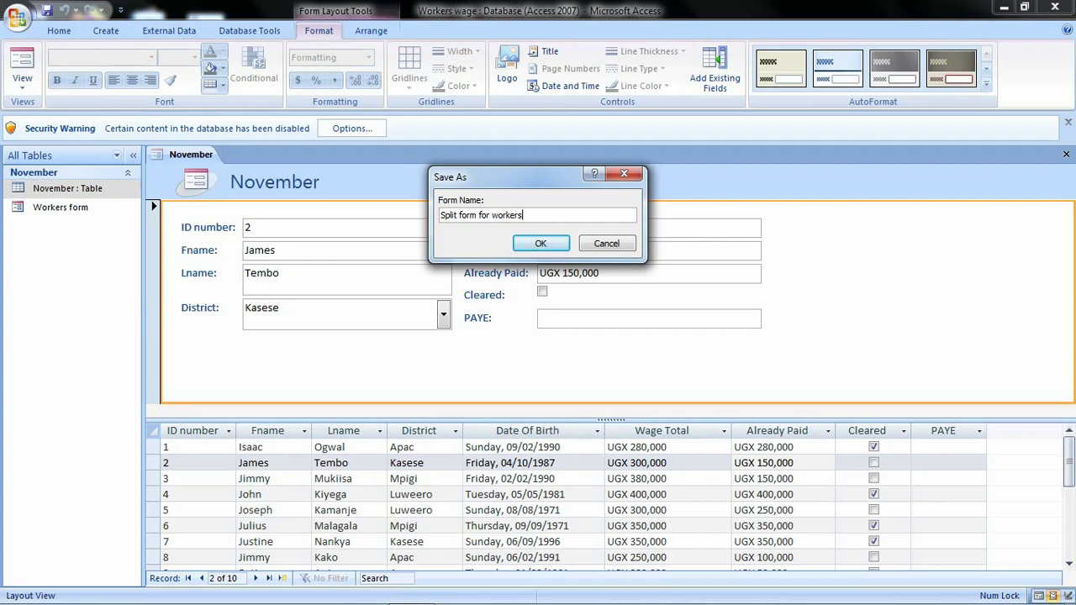
pyautogui.click(542, 244)
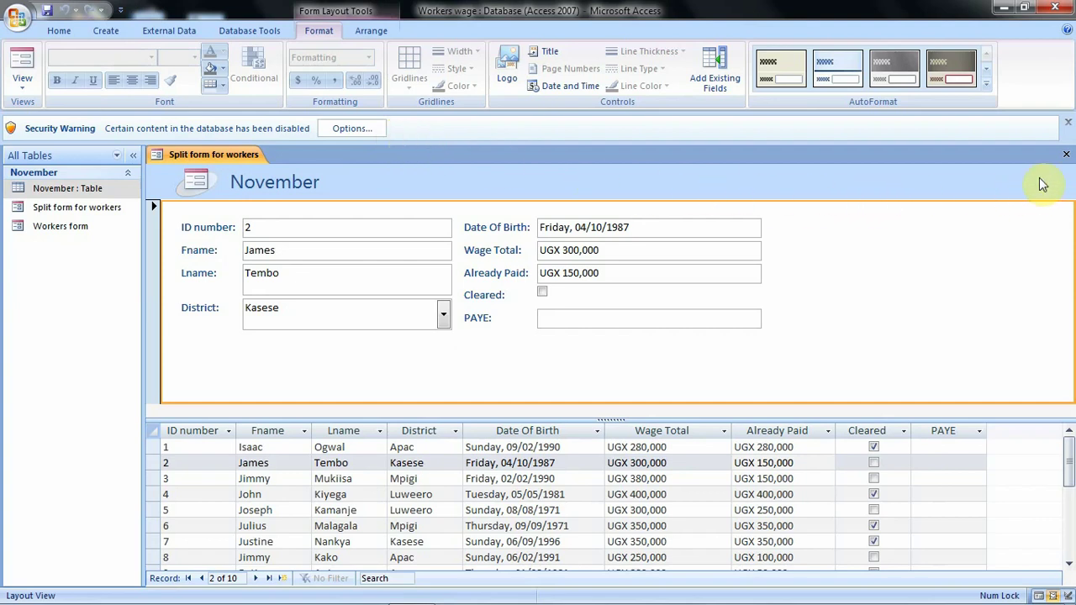
# - Close the Split form for workers and return to the Create tools
pyautogui.click(1064, 156)
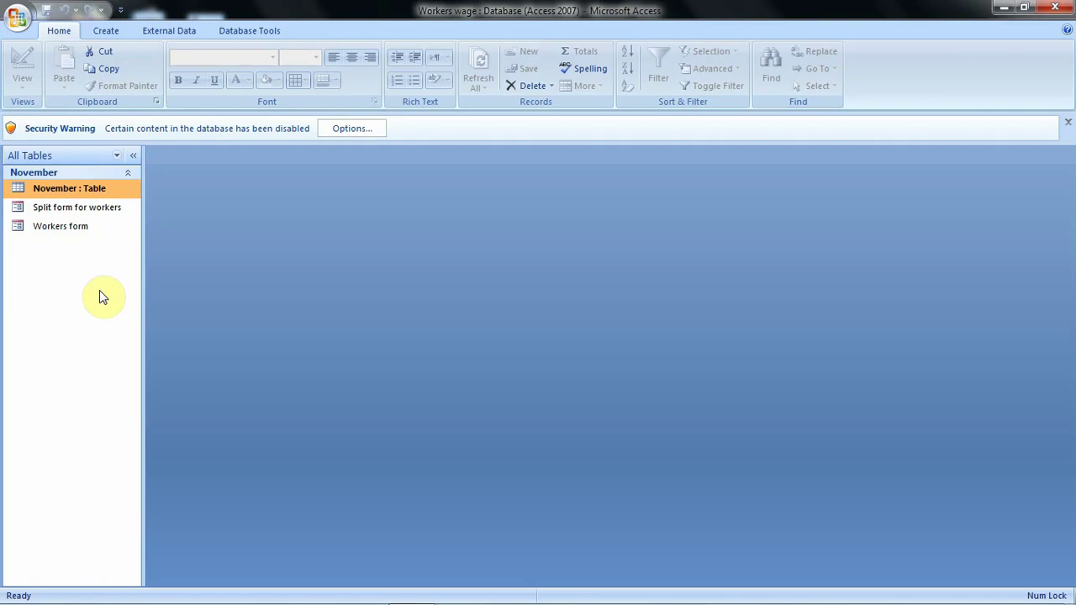
pyautogui.click(112, 31)
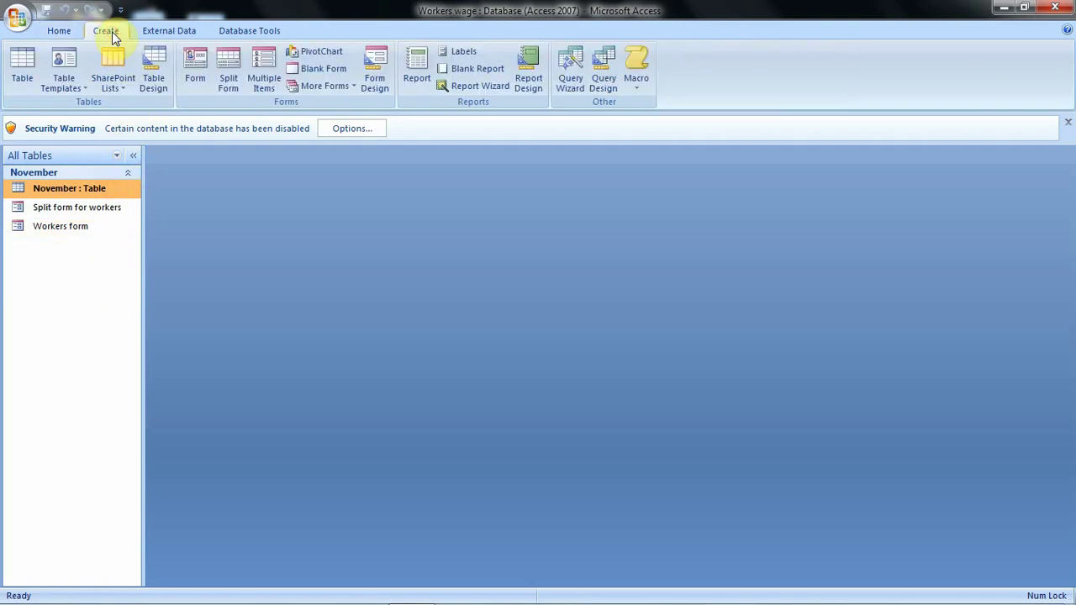
# - Build a Multiple Items form from the November table and show its view choices
pyautogui.click(269, 66)
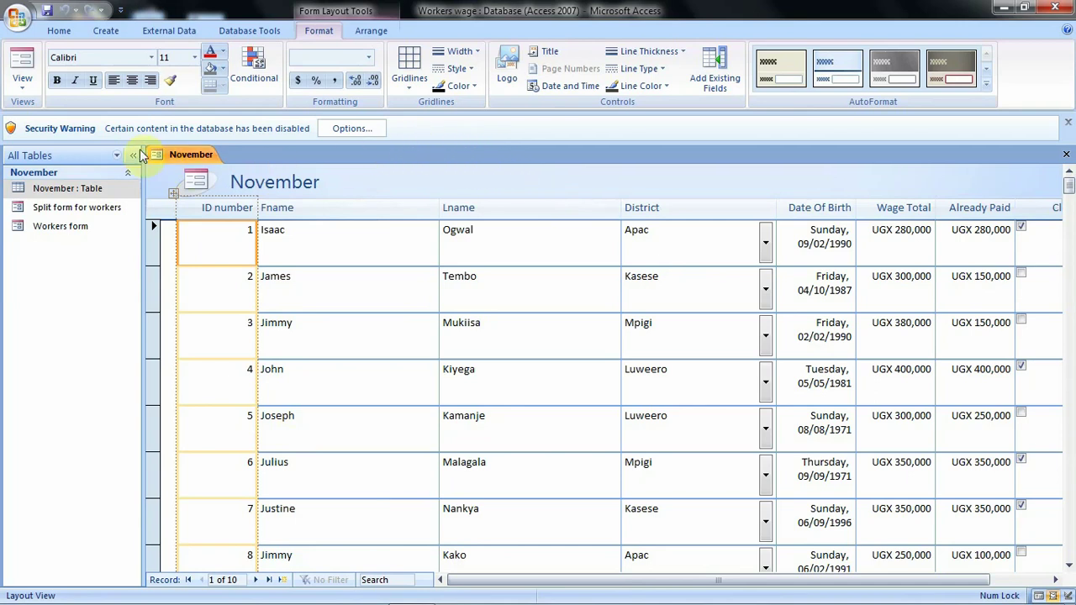
pyautogui.click(28, 88)
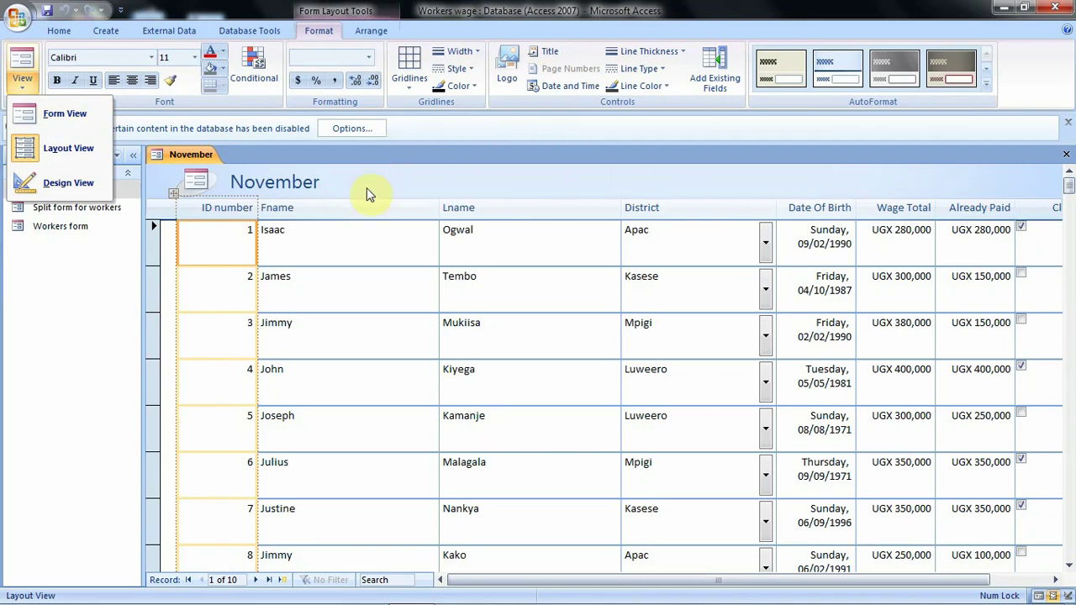
# - Scroll the multiple-items form down to record 10 and the blank new-record row
pyautogui.click(360, 152)
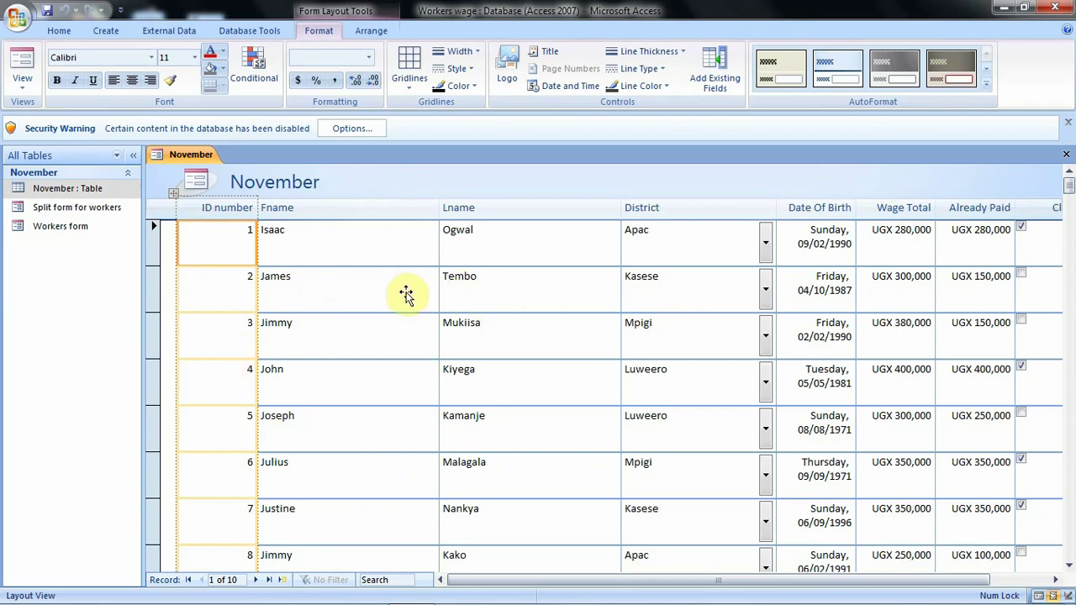
pyautogui.click(1069, 567)
pyautogui.click(1069, 567)
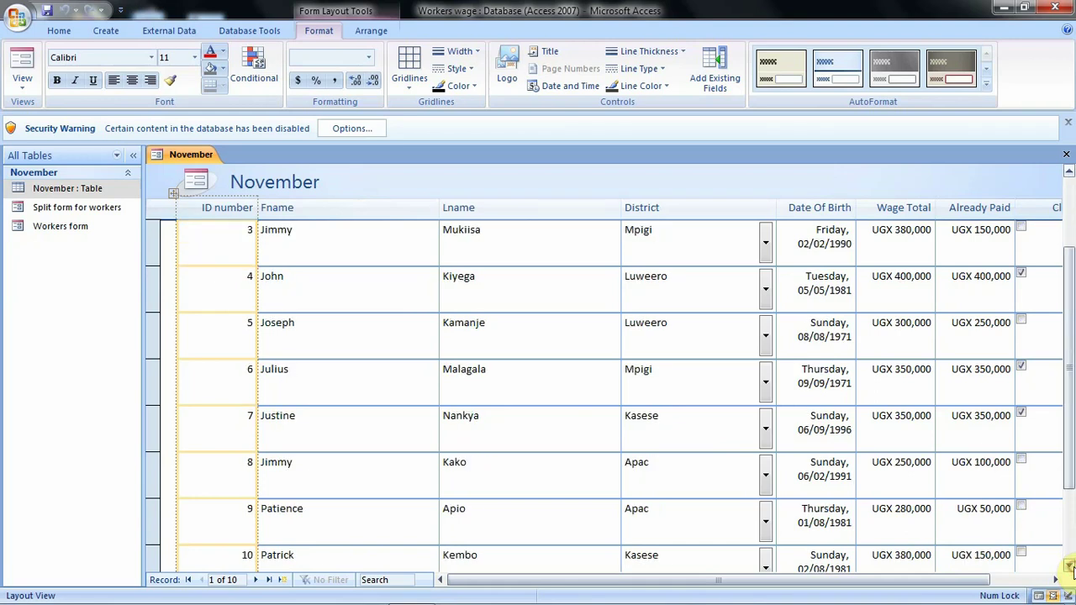
pyautogui.click(1069, 567)
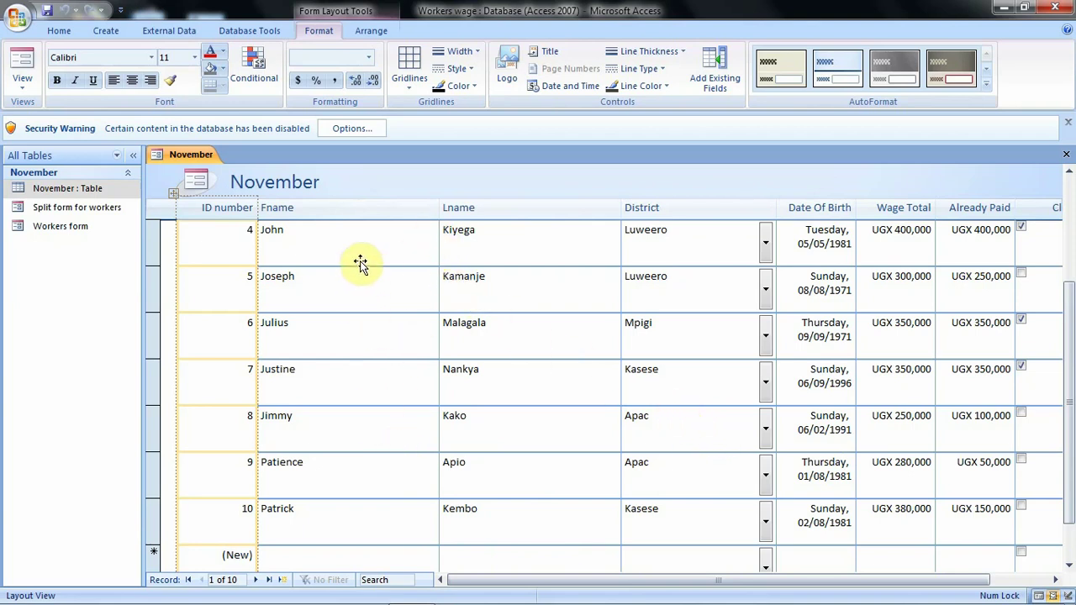
# - Narrow the Fname, Lname and District columns and widen Already Paid slightly so PAYE fits
pyautogui.click(431, 213)
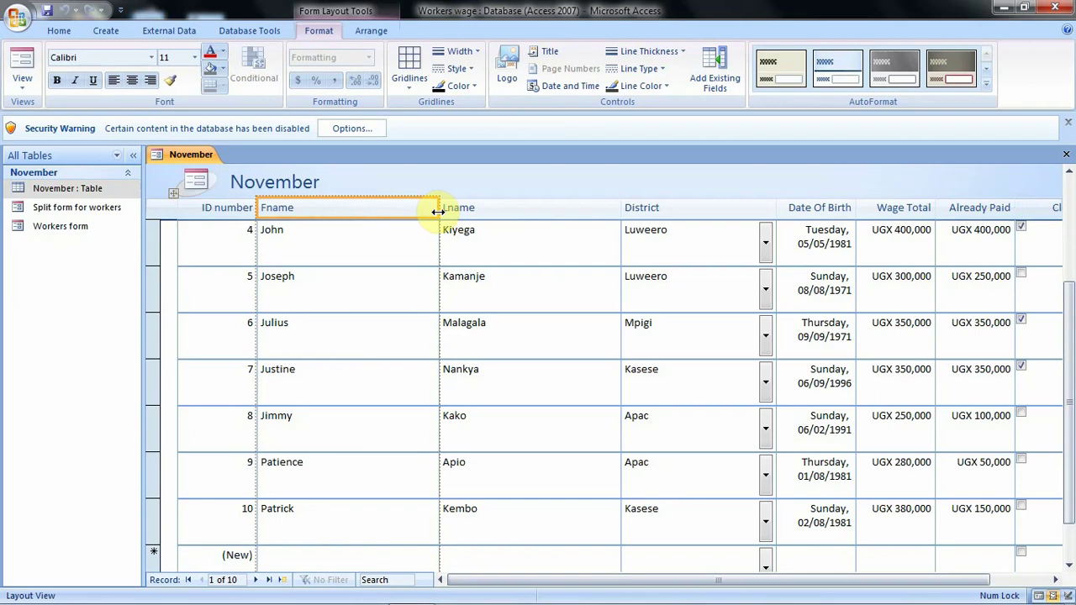
pyautogui.moveTo(438, 212); pyautogui.dragTo(360, 208)
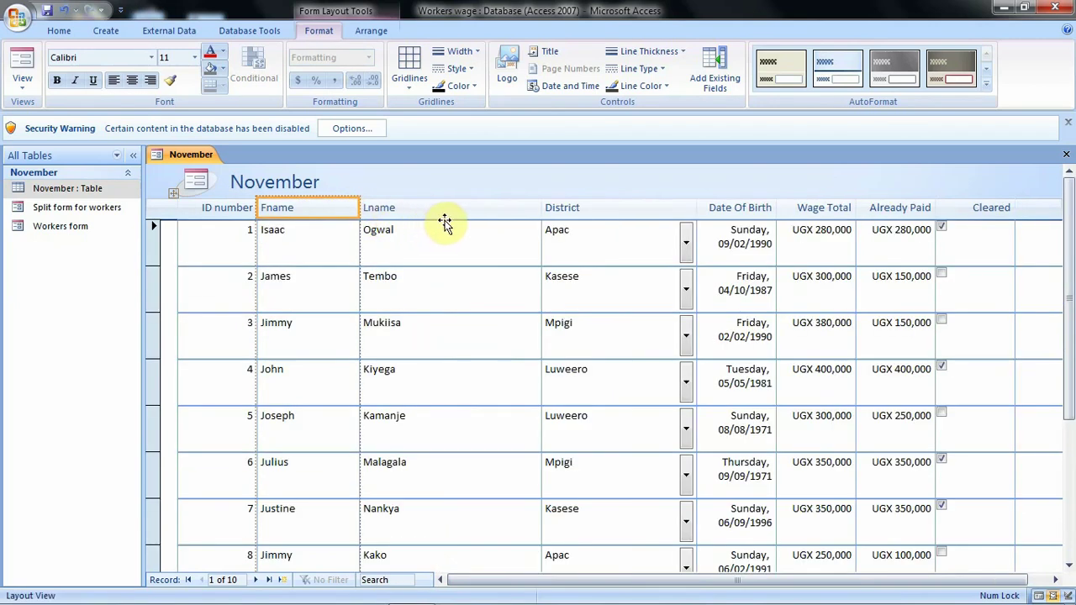
pyautogui.click(468, 209)
pyautogui.moveTo(540, 209); pyautogui.dragTo(478, 206)
pyautogui.click(553, 216)
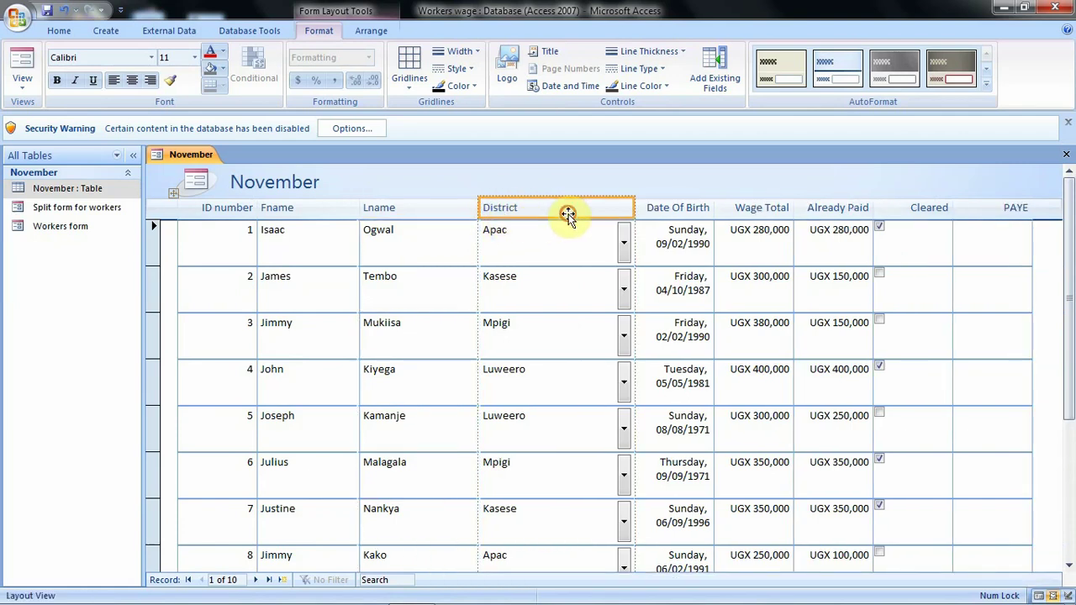
pyautogui.moveTo(630, 213); pyautogui.dragTo(594, 204)
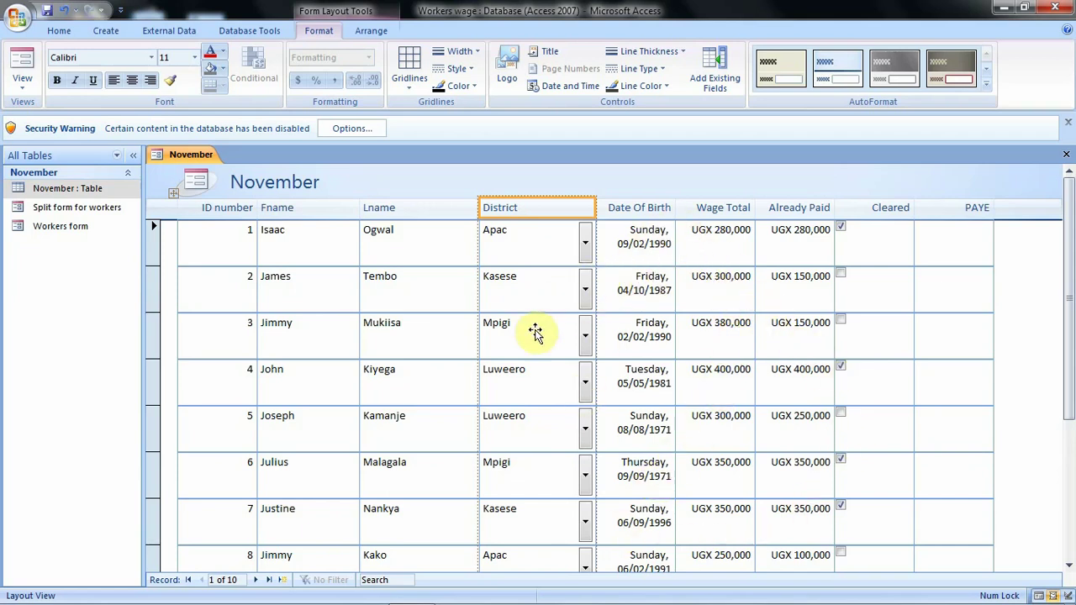
pyautogui.click(817, 208)
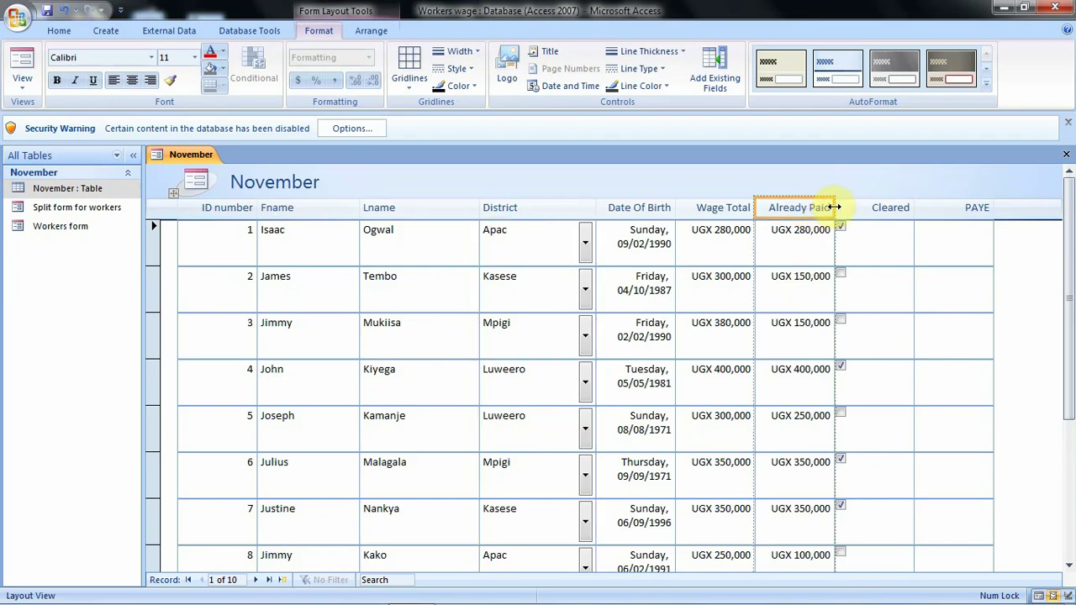
pyautogui.moveTo(834, 207); pyautogui.dragTo(848, 207)
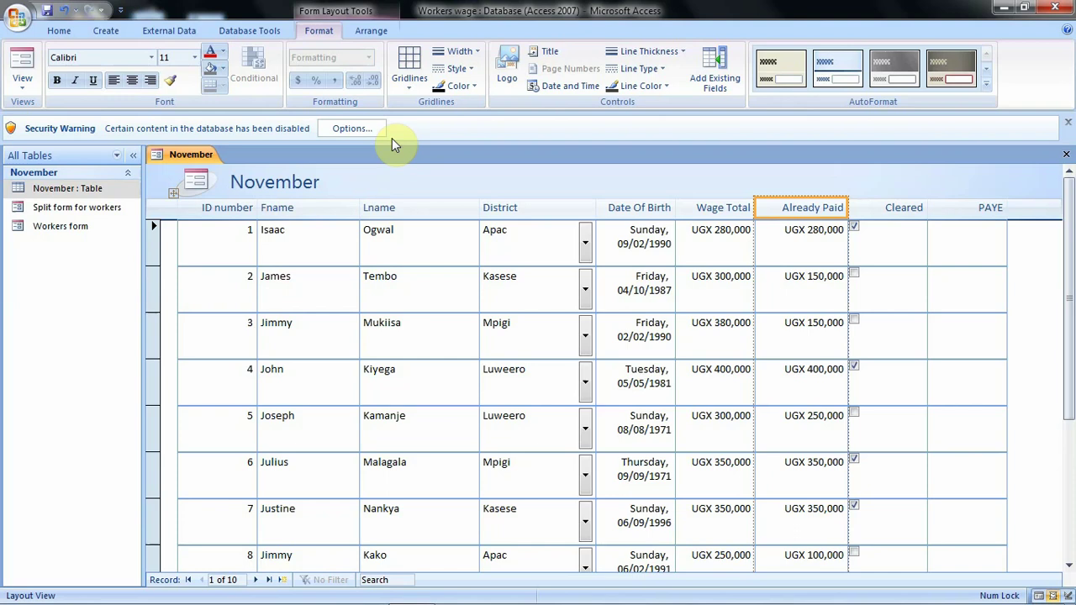
# - Switch to Form View, check record 1's District (Apac), then start editing record 3's fields
pyautogui.click(29, 99)
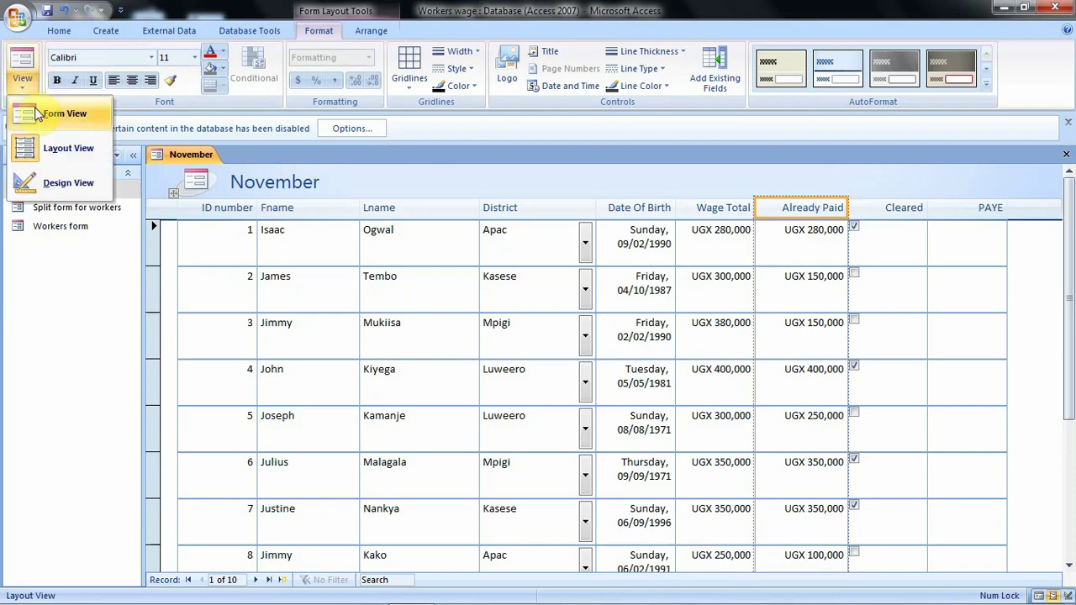
pyautogui.click(49, 110)
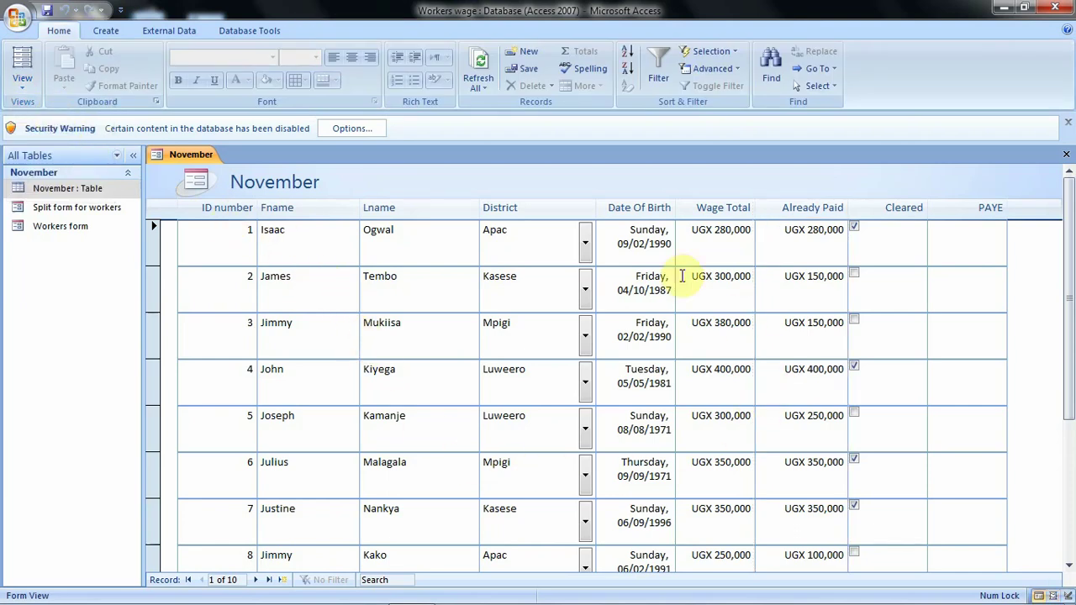
pyautogui.click(585, 246)
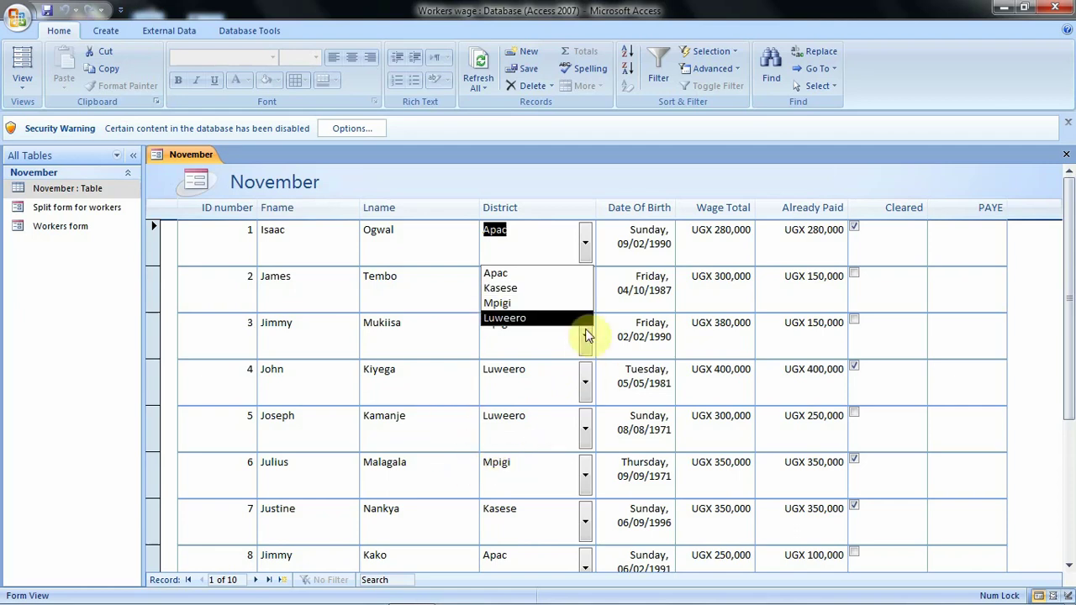
pyautogui.click(585, 246)
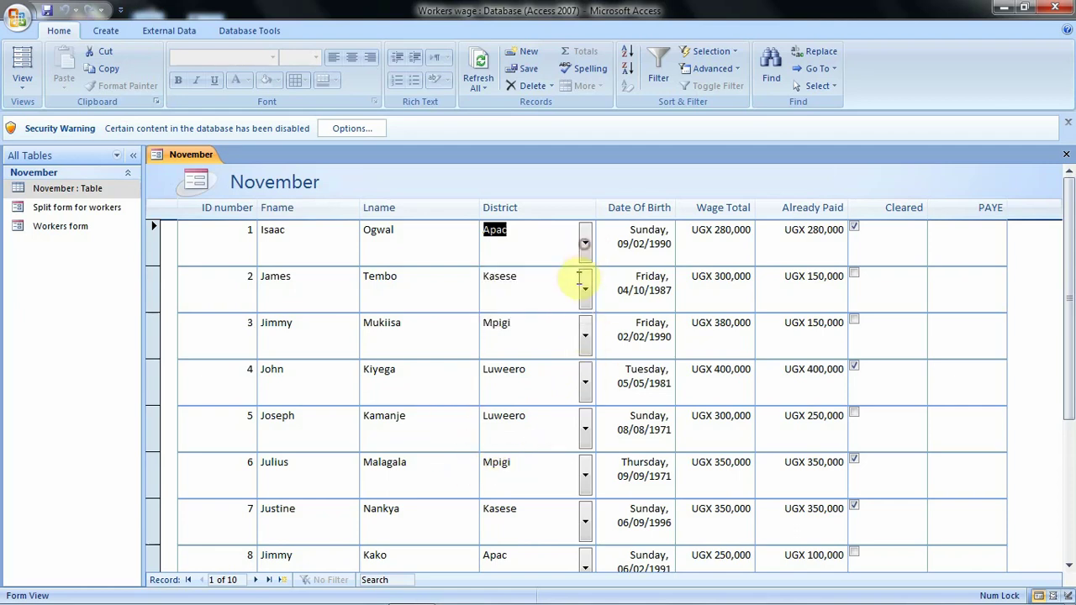
pyautogui.click(521, 329)
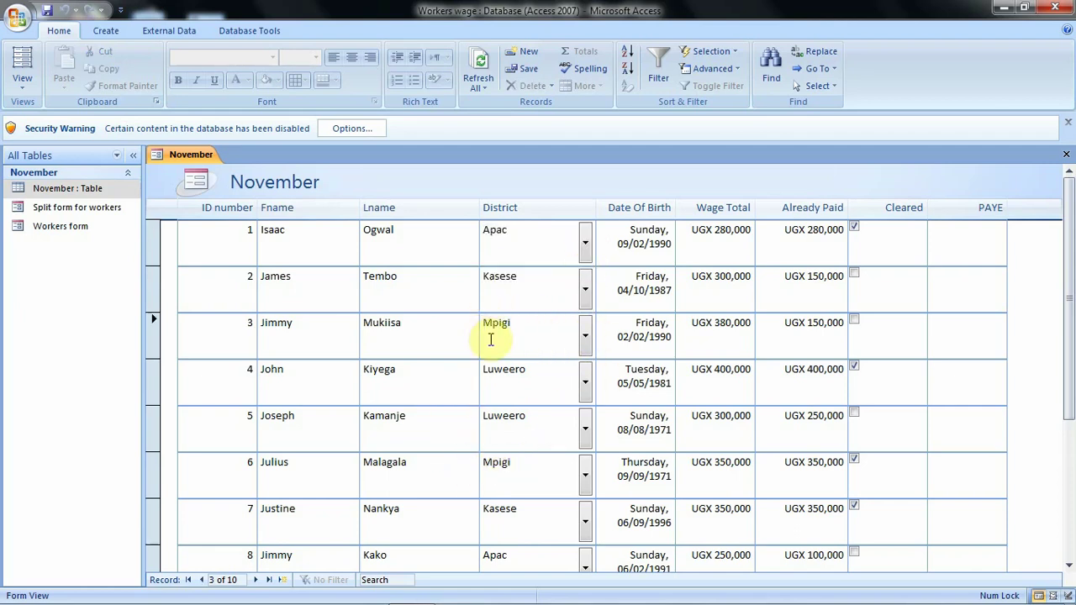
pyautogui.click(396, 334)
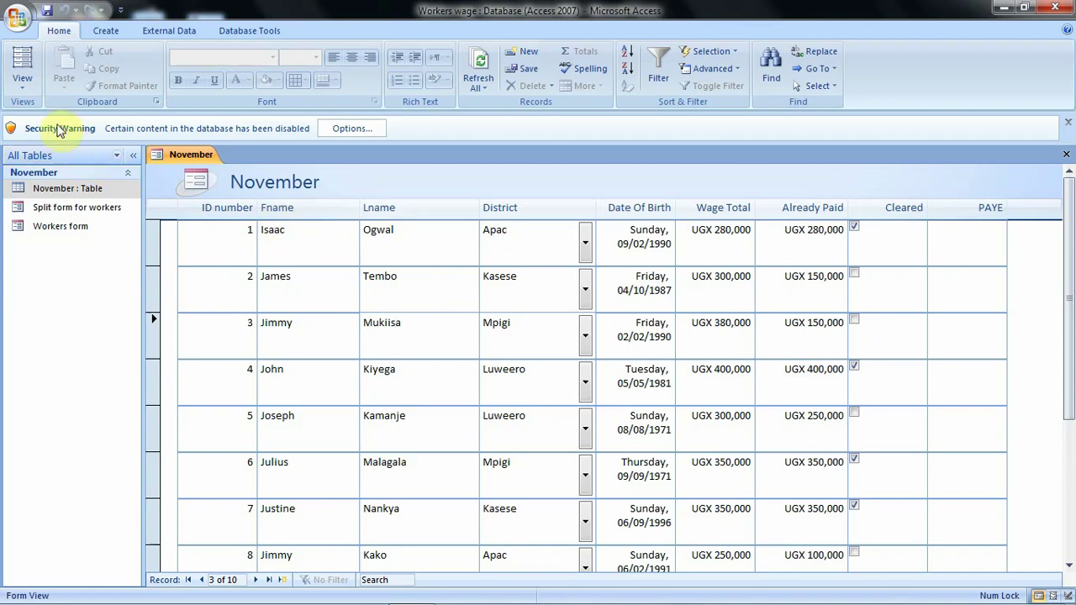
# - Switch the November form to Design View and drag the Form Footer section taller
pyautogui.click(28, 90)
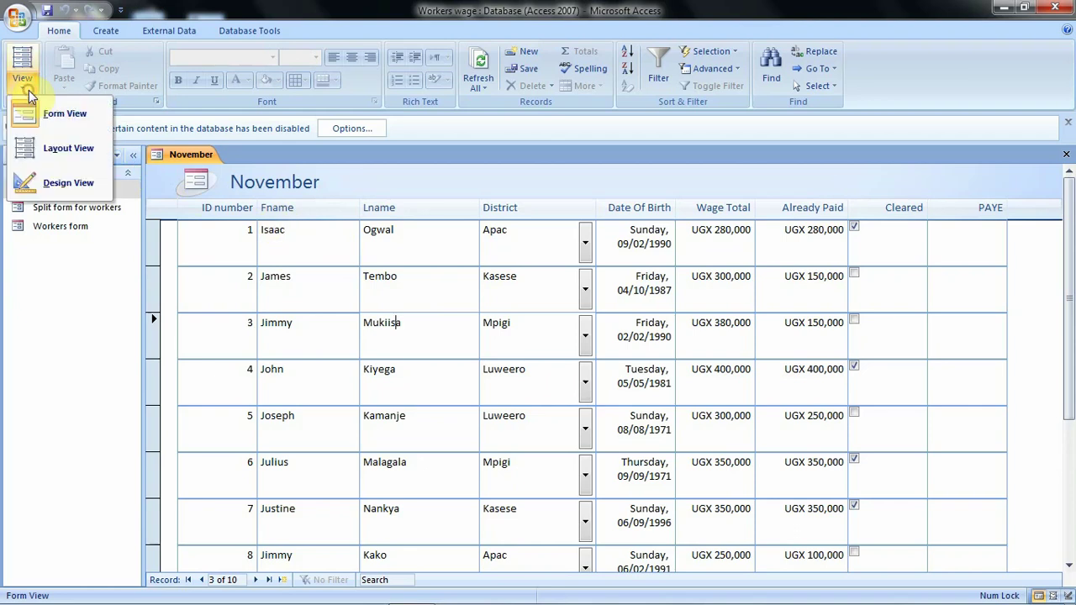
pyautogui.click(65, 186)
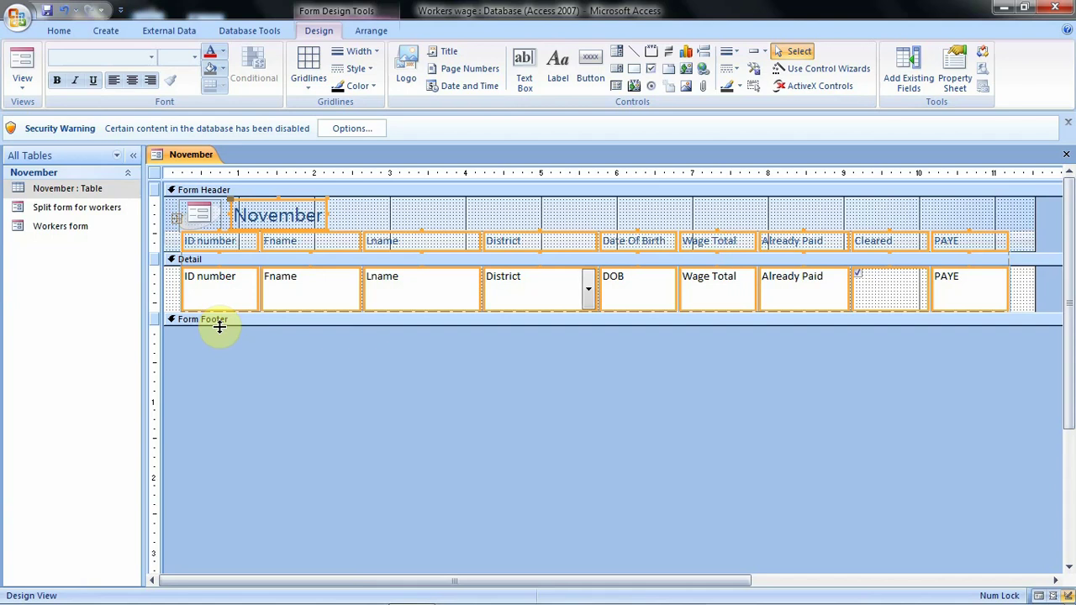
pyautogui.moveTo(217, 328); pyautogui.dragTo(230, 377)
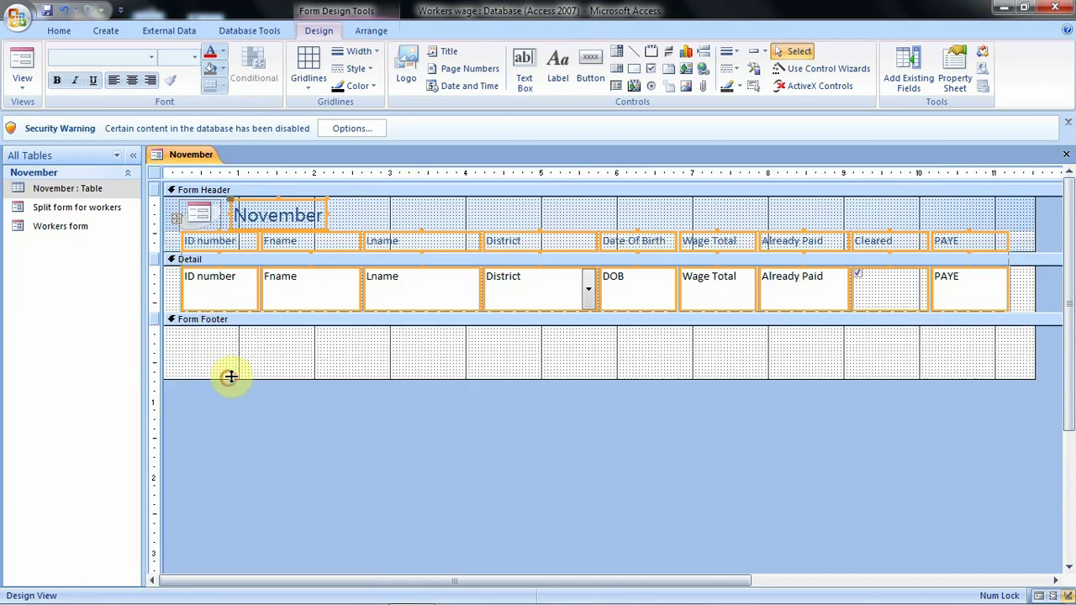